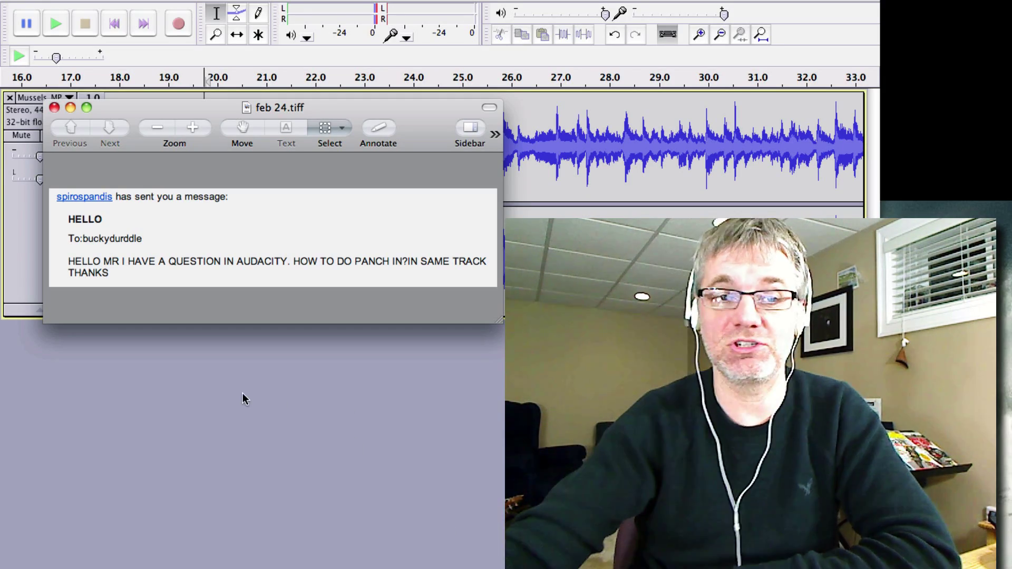
Step: Drag the Preview message window down and right, clear of the Audacity tracks
left_click_drag(294, 111, 283, 84)
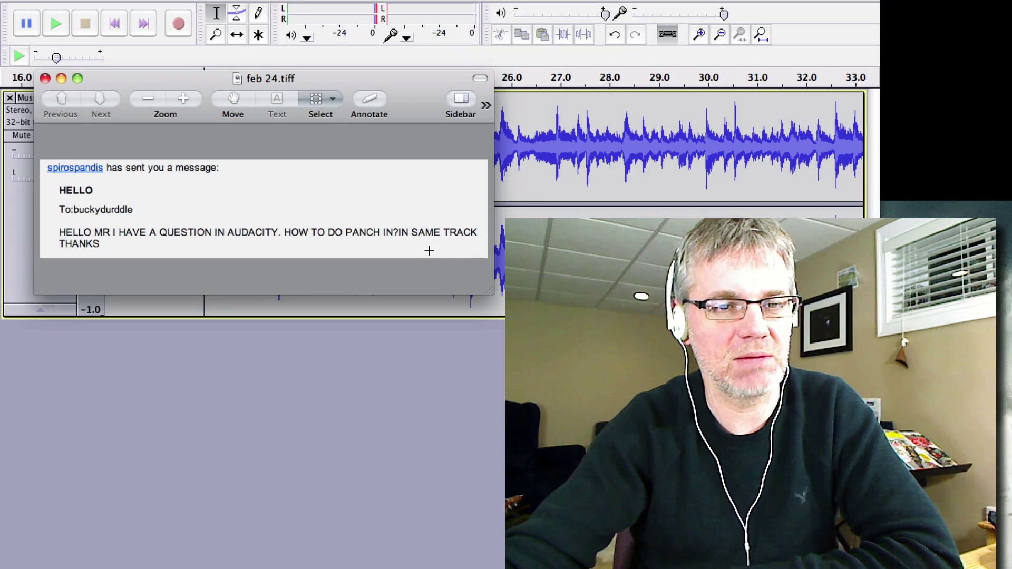
left_click_drag(216, 79, 838, 316)
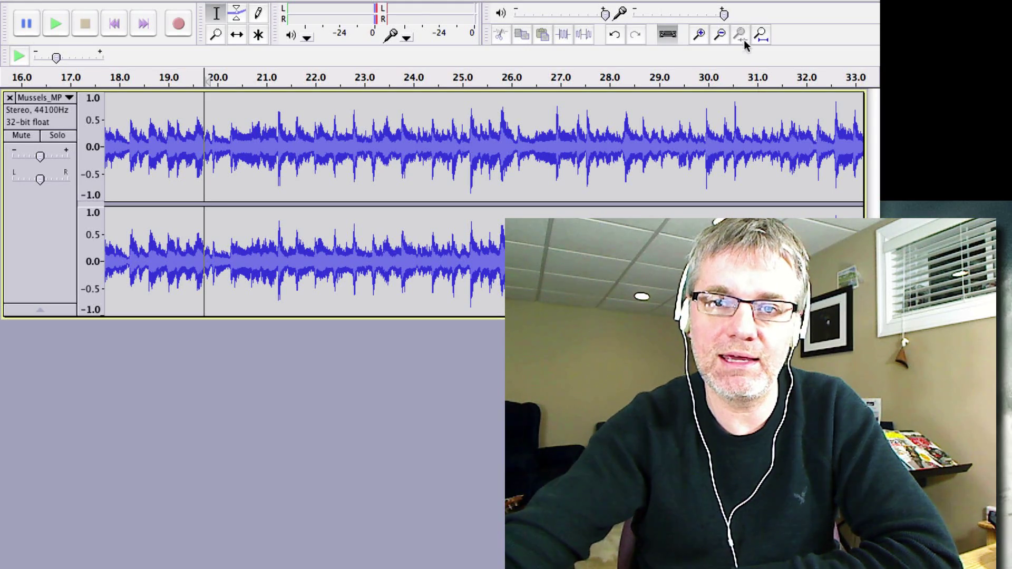
Step: Zoom out, fit the project, and zoom in until the timeline spans 0–34 seconds
left_click(723, 39)
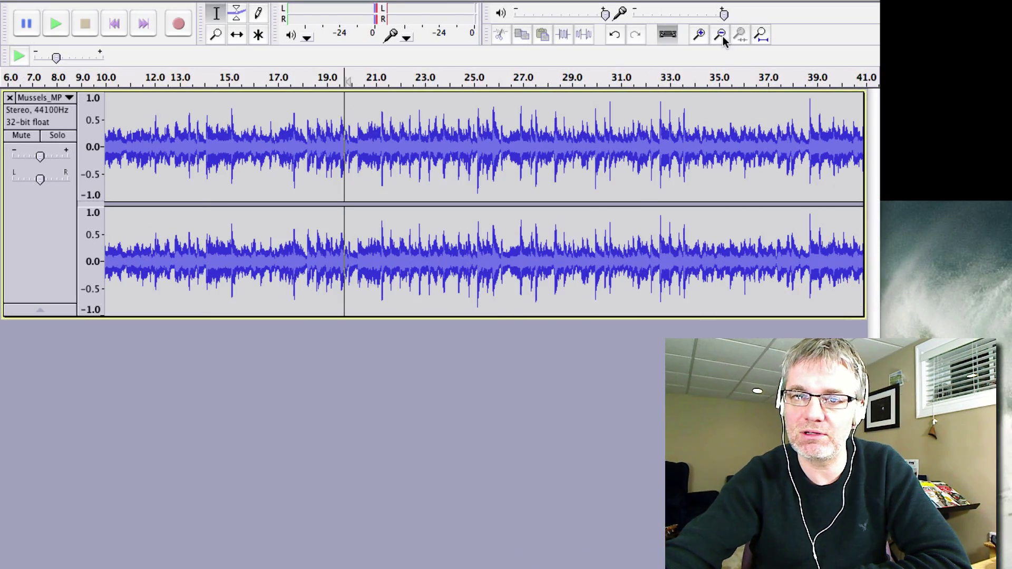
left_click(760, 36)
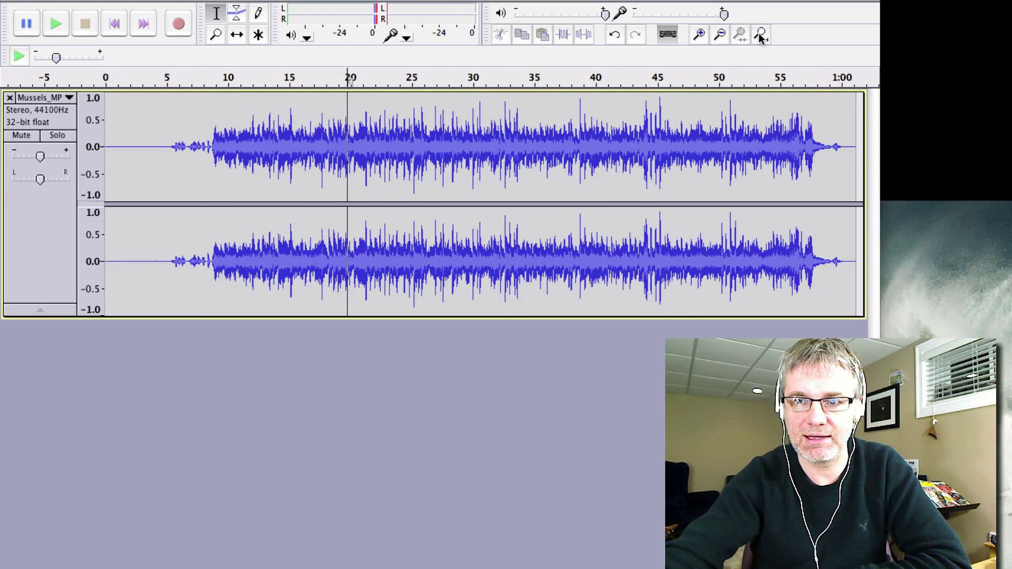
left_click(699, 35)
left_click(699, 35)
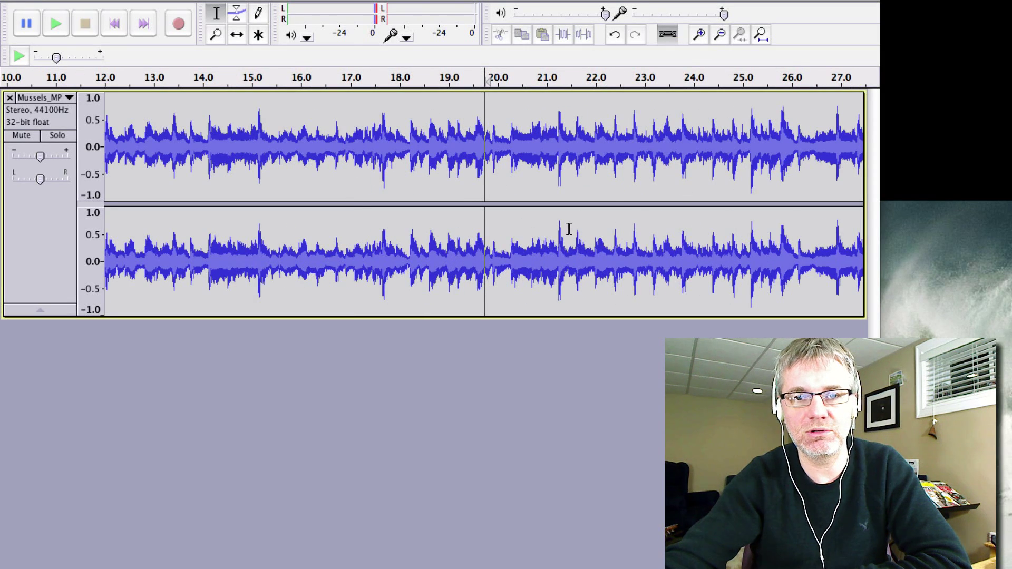
left_click(719, 35)
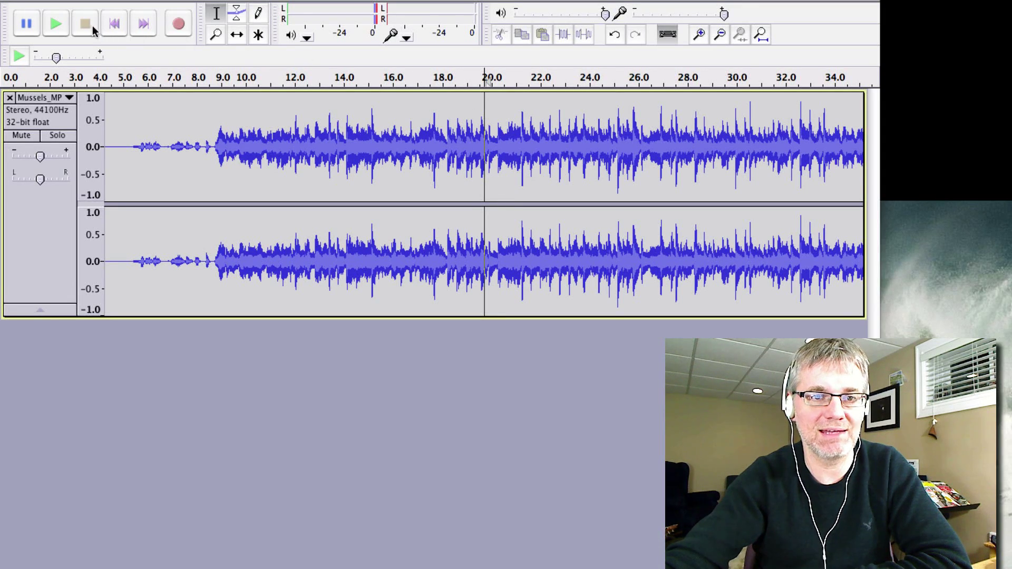
Step: Play and stop the fiddle track, then place the cursor at about 20 seconds
left_click(62, 29)
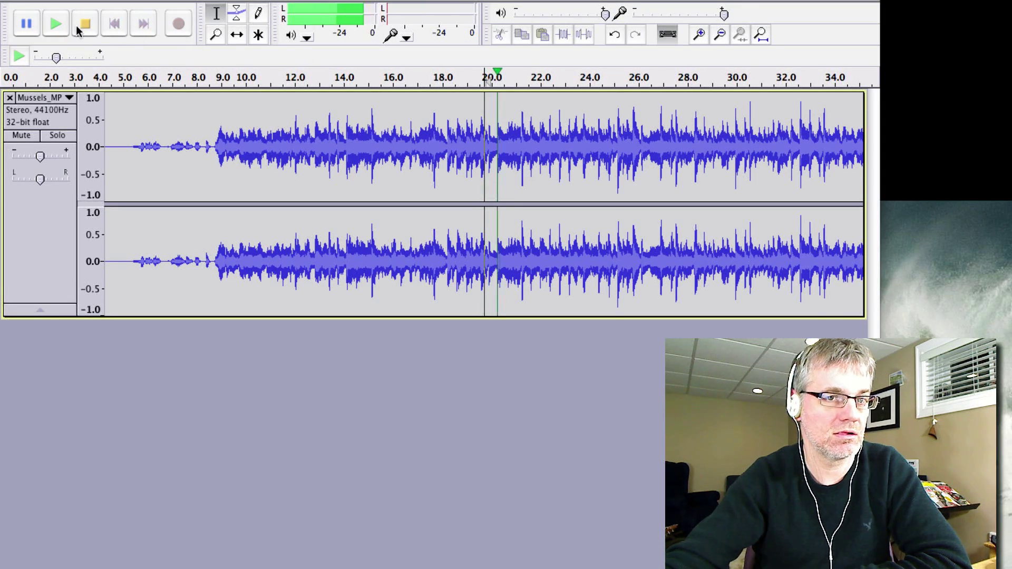
left_click(82, 25)
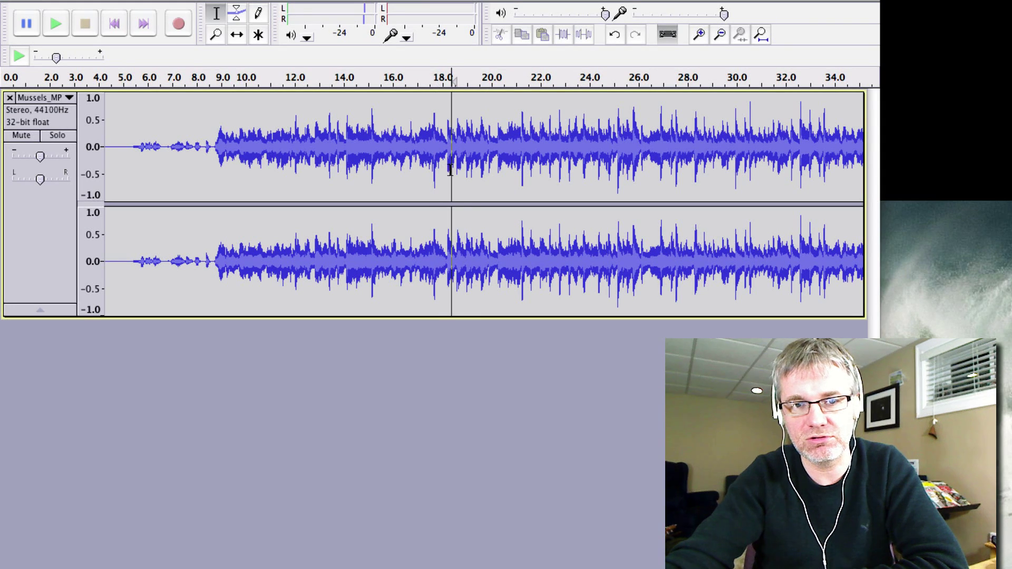
left_click(485, 168)
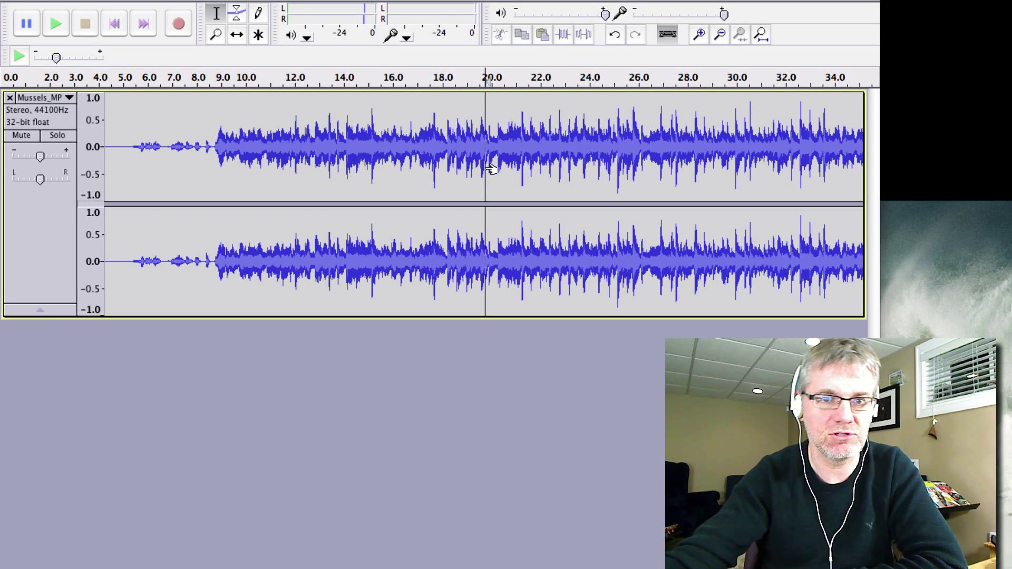
Step: Record claps onto a new mono track from 20 to about 28.5 seconds
left_click(181, 31)
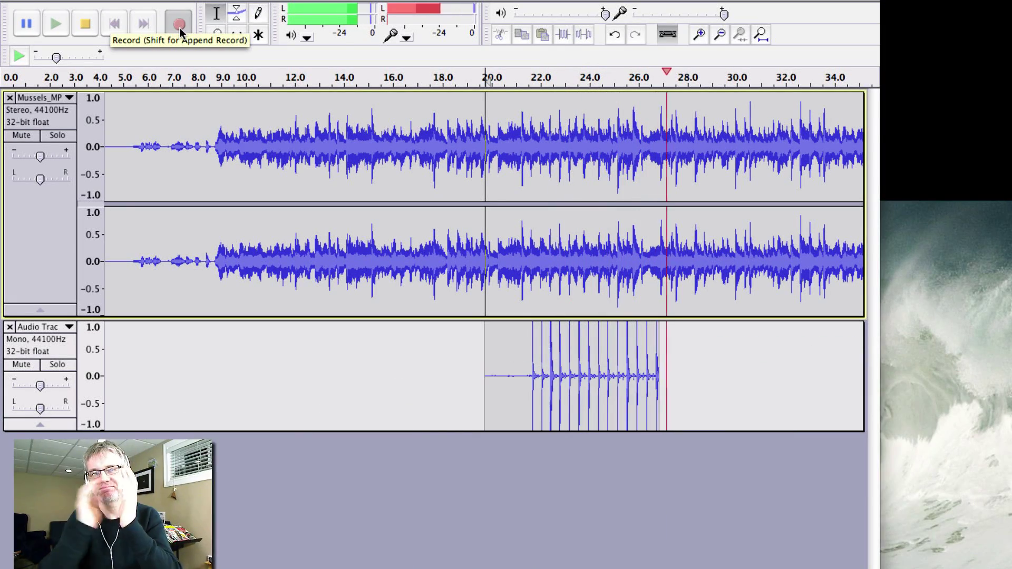
key("space")
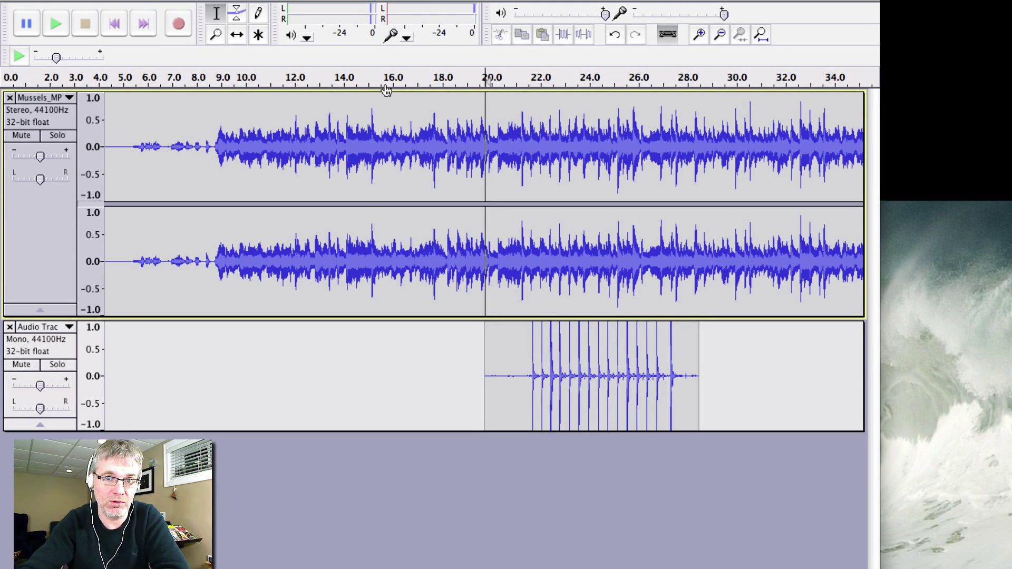
left_click(237, 35)
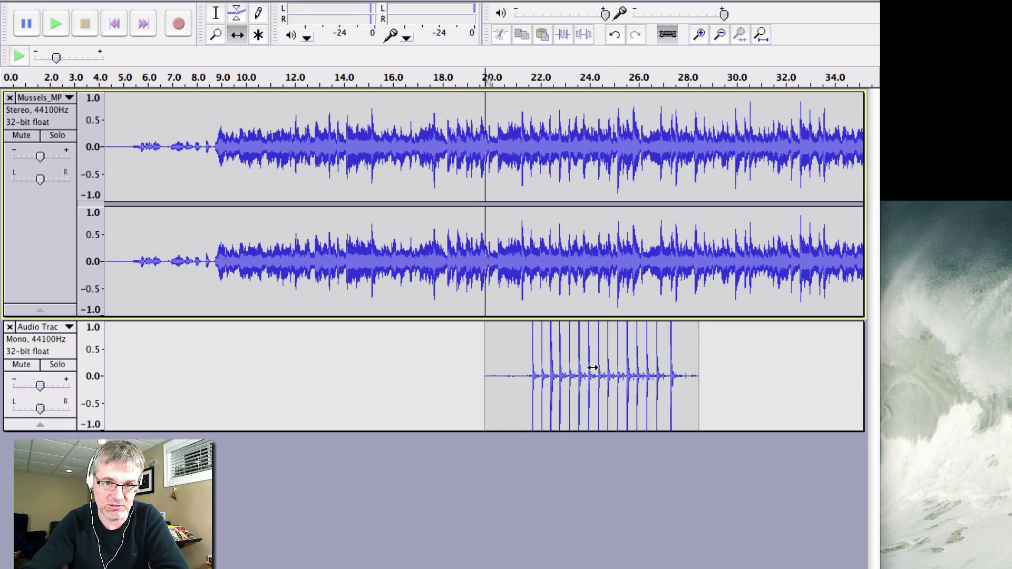
Step: Zoom in around 15–23 s and slide the clap clip earlier to start near 19.3 seconds
left_click(698, 34)
left_click(699, 34)
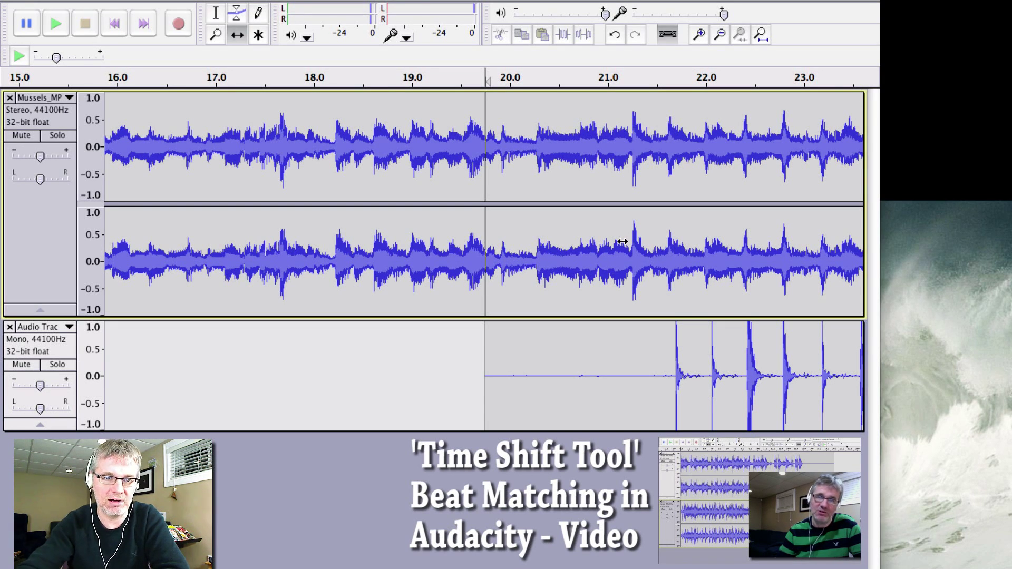
left_click(234, 36)
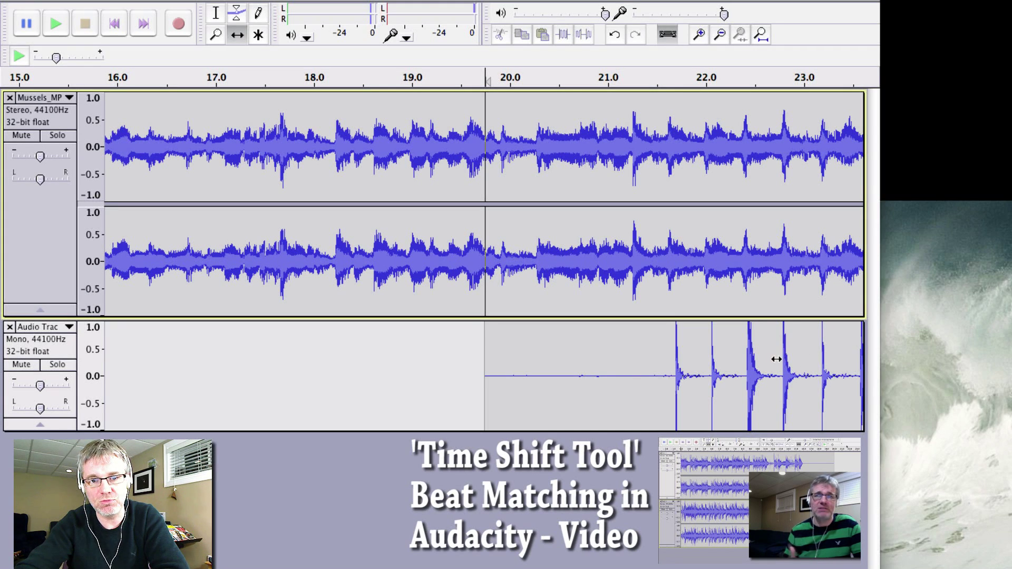
left_click_drag(776, 359, 739, 359)
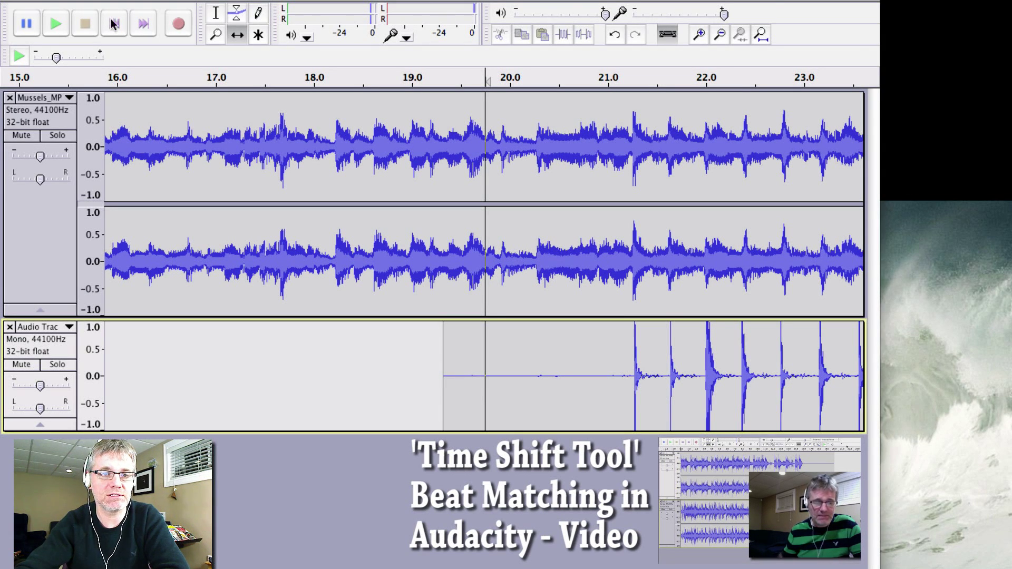
left_click(56, 25)
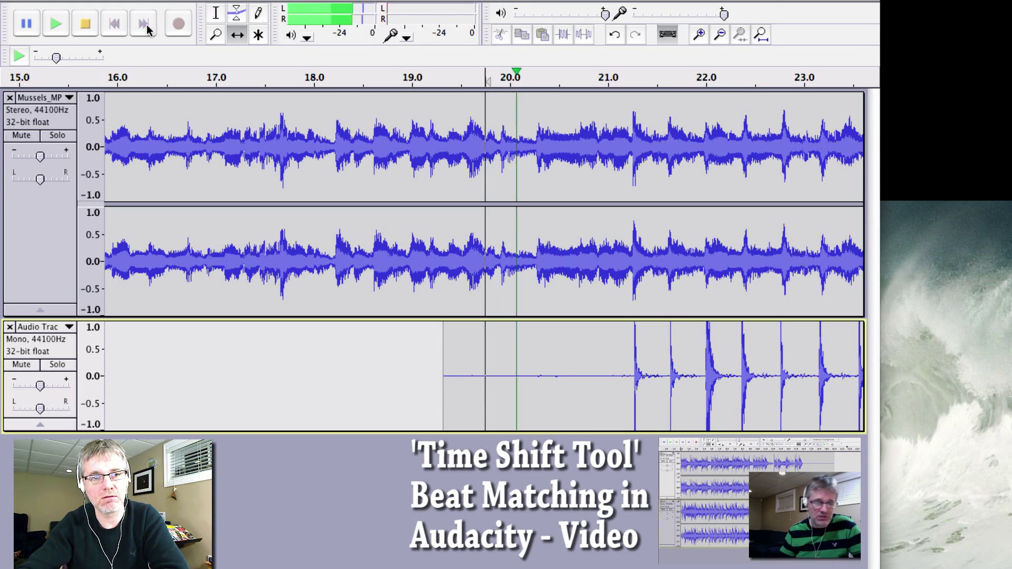
Step: Stop playback, zoom out and scroll right along both tracks
left_click(85, 26)
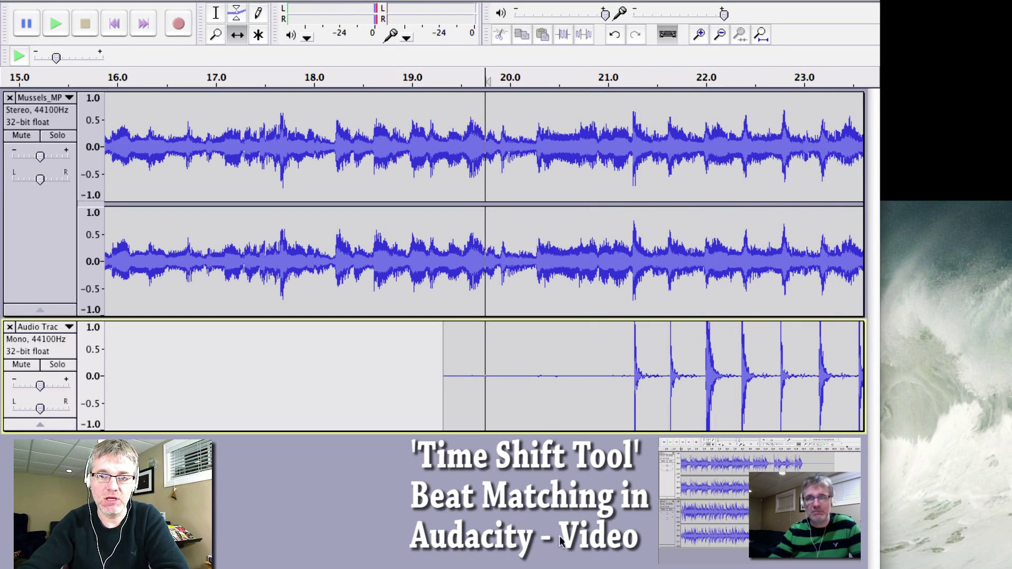
left_click(722, 36)
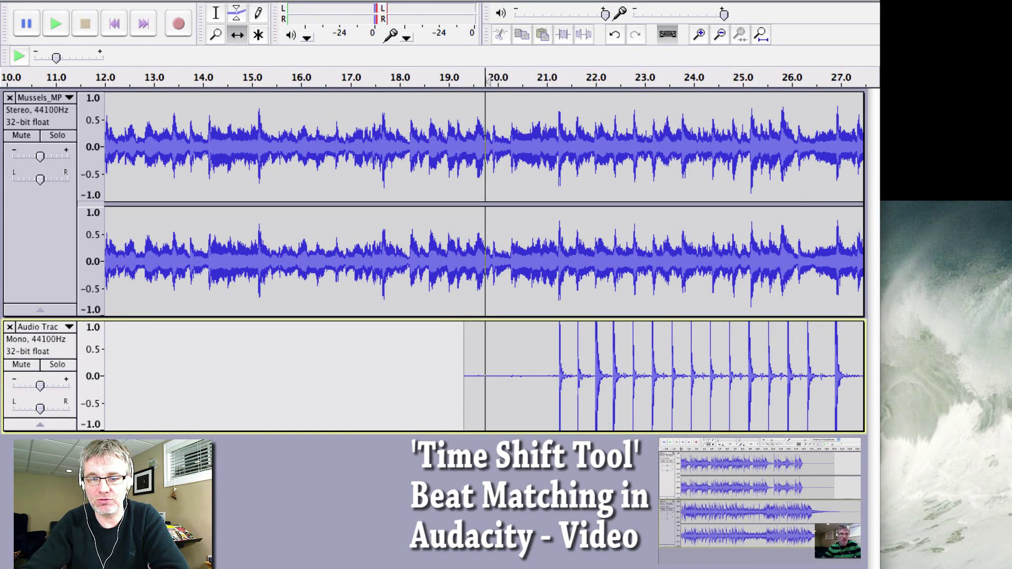
scroll(485, 259, "right", 3)
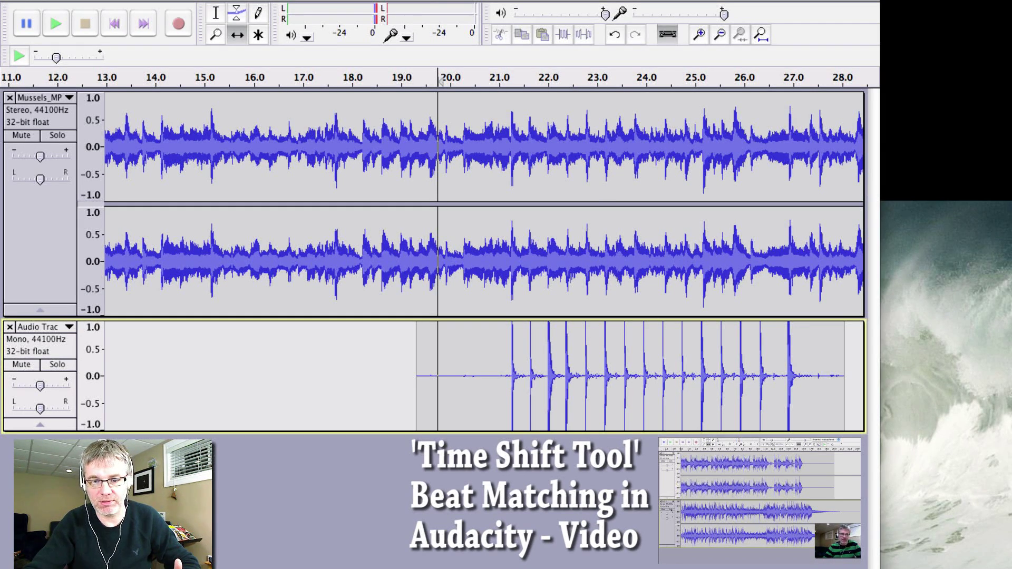
scroll(485, 259, "right", 9)
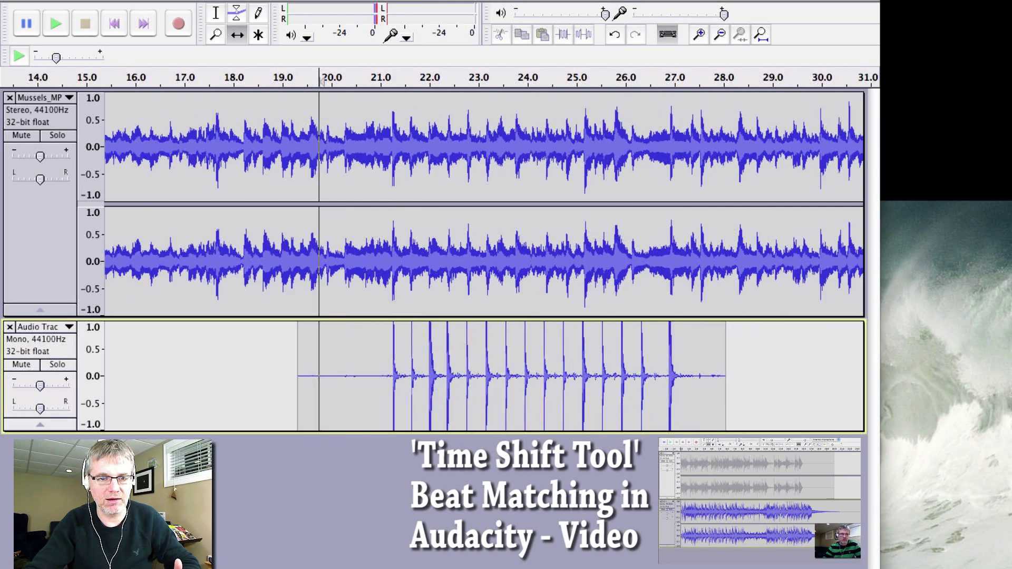
scroll(485, 258, "right", 6)
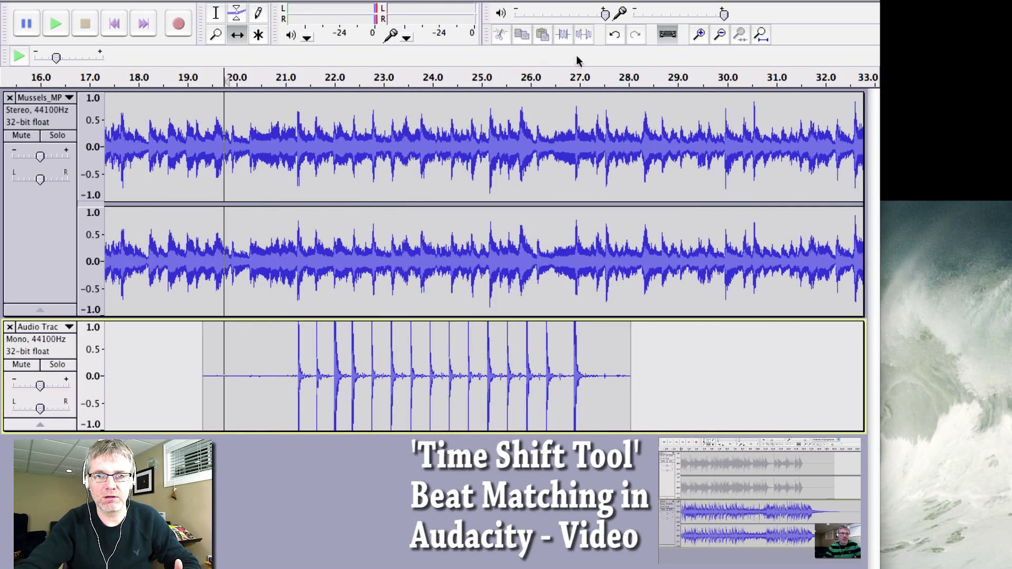
Step: Zoom in on the clap clip's start, then widen to compare claps with the Mussels beats
left_click(699, 34)
left_click(700, 34)
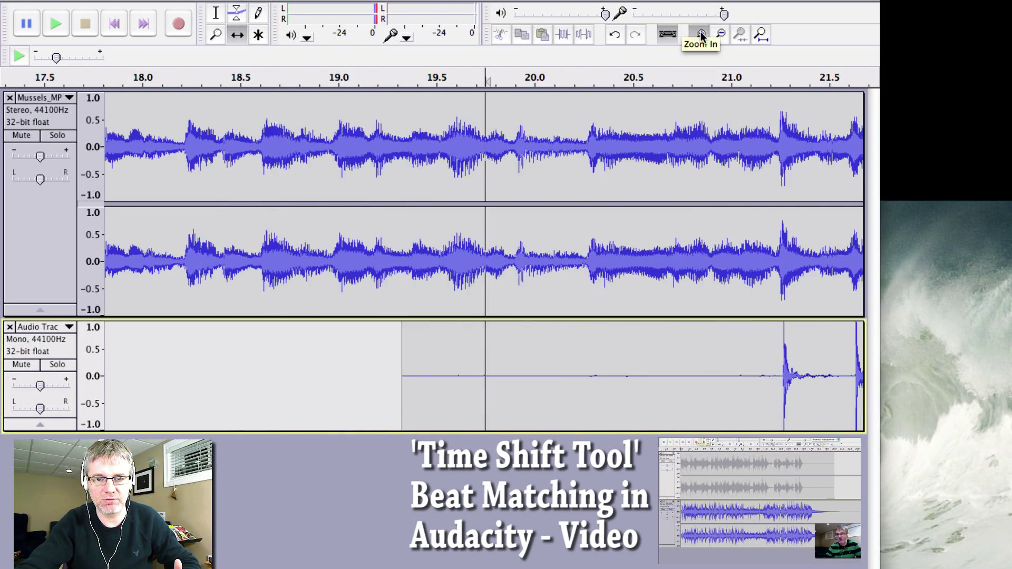
left_click(699, 34)
scroll(668, 68, "right", 15)
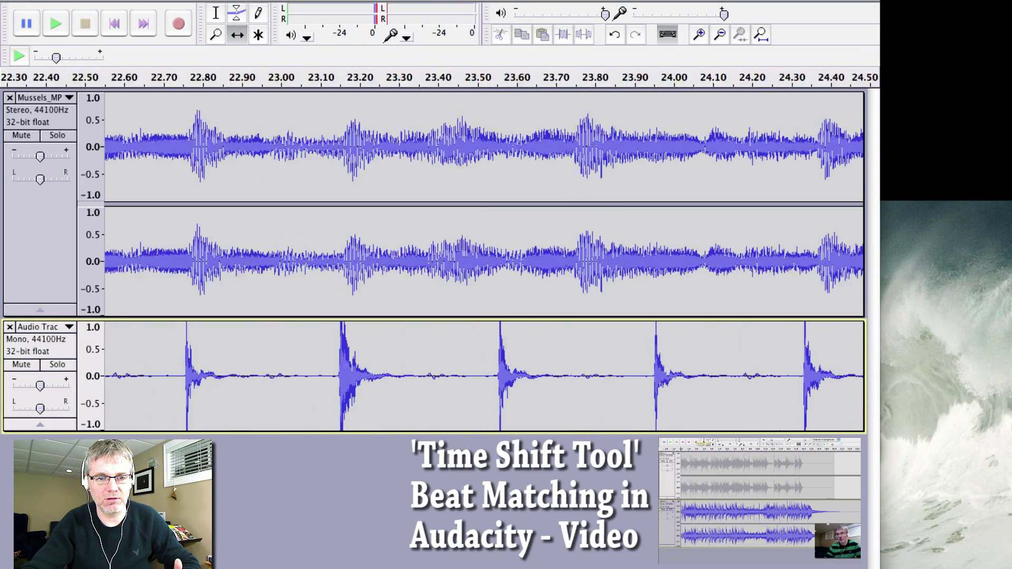
scroll(668, 69, "left", 3)
left_click(720, 34)
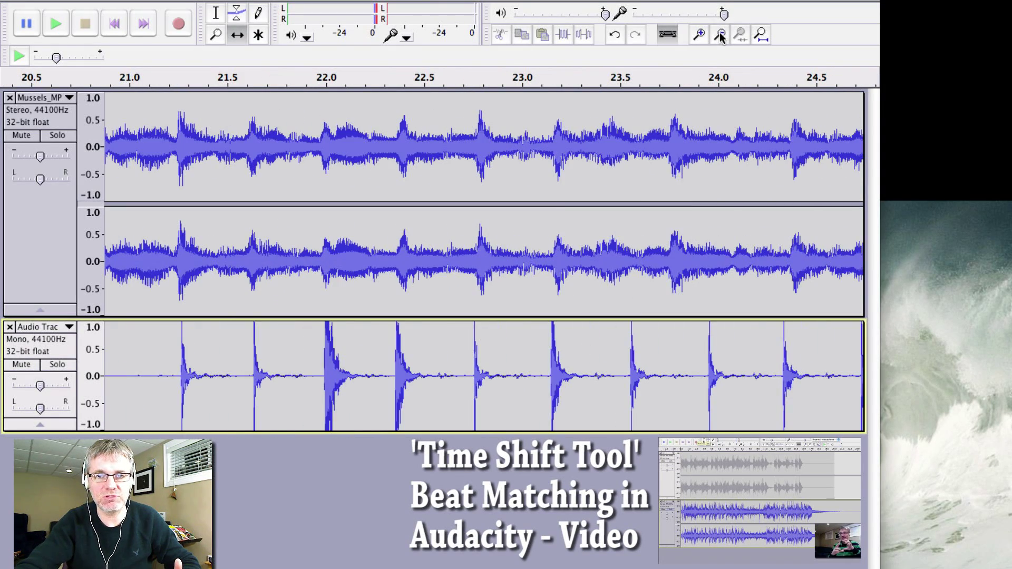
left_click(720, 34)
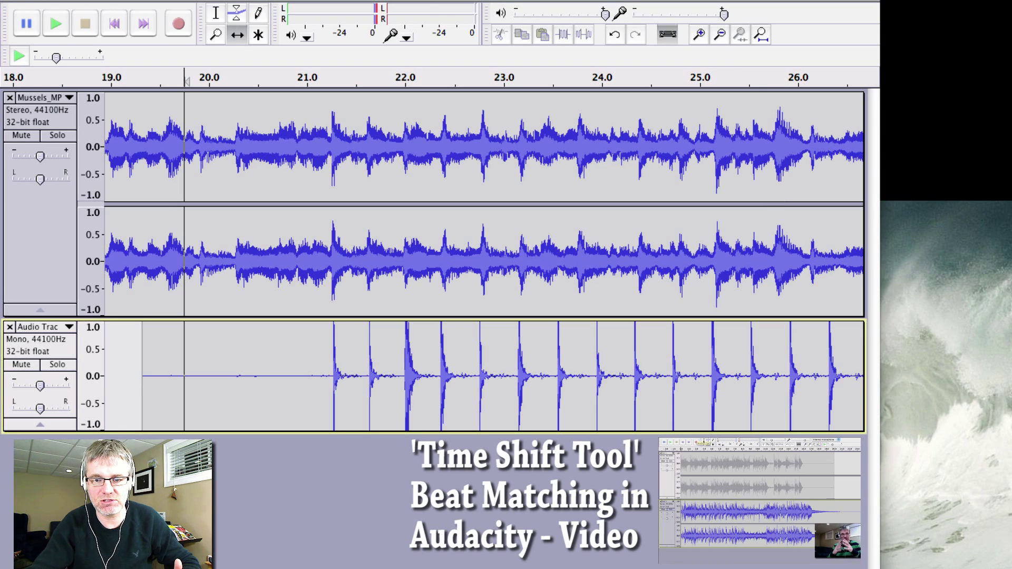
scroll(484, 261, "right", 2)
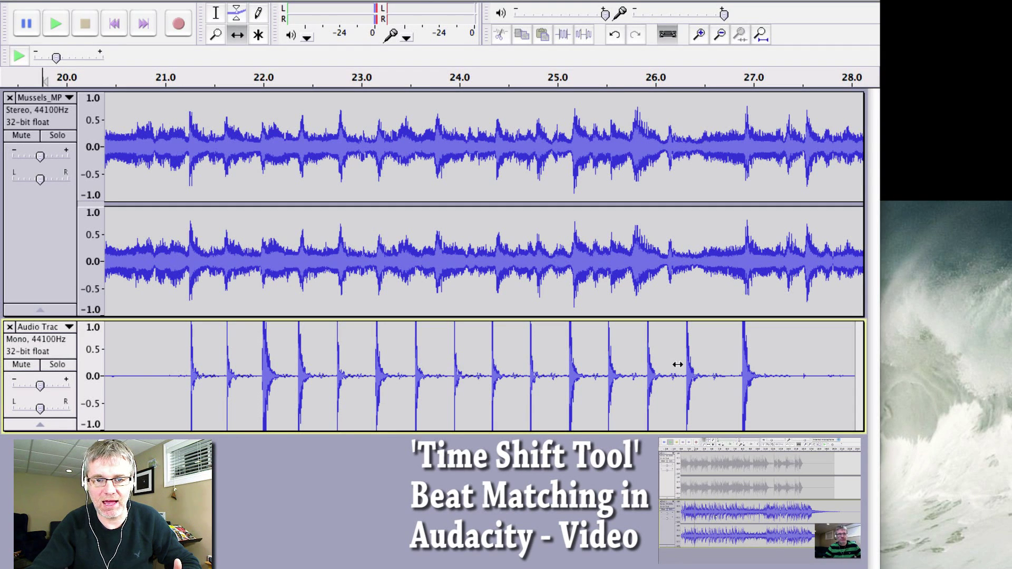
Step: Select the Mussels track from about 21.2 to 26.9 seconds
left_click(216, 11)
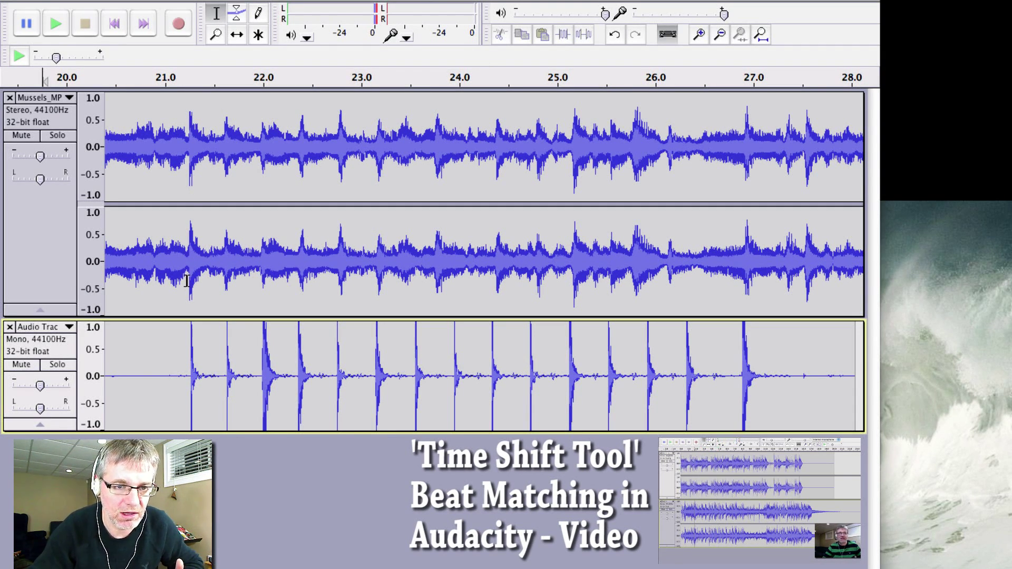
left_click_drag(188, 281, 352, 270)
left_click_drag(432, 269, 747, 258)
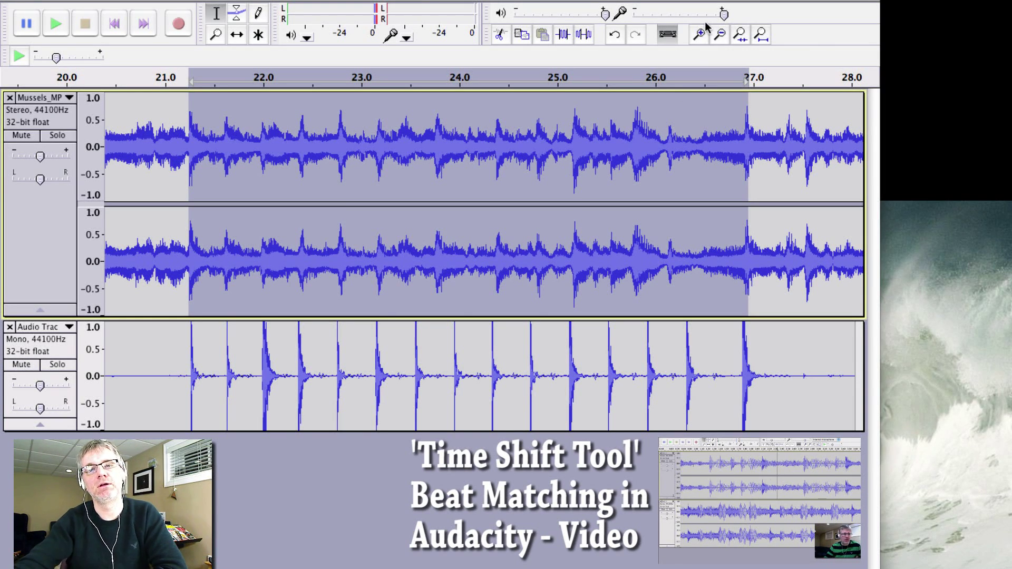
left_click(437, 0)
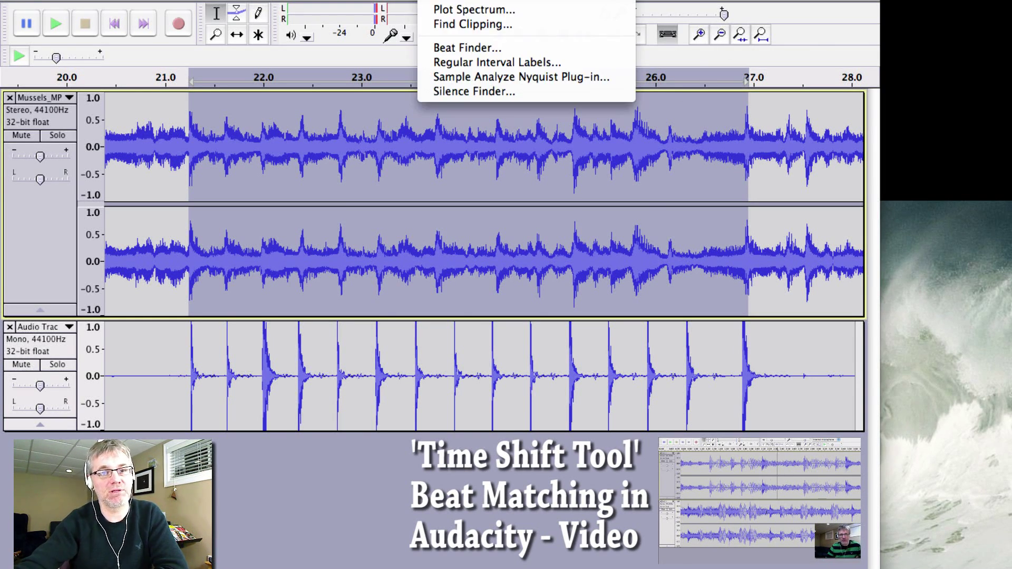
Step: Amplify the selected fiddle section by -50 dB to silence it
mouse_move(405, 0)
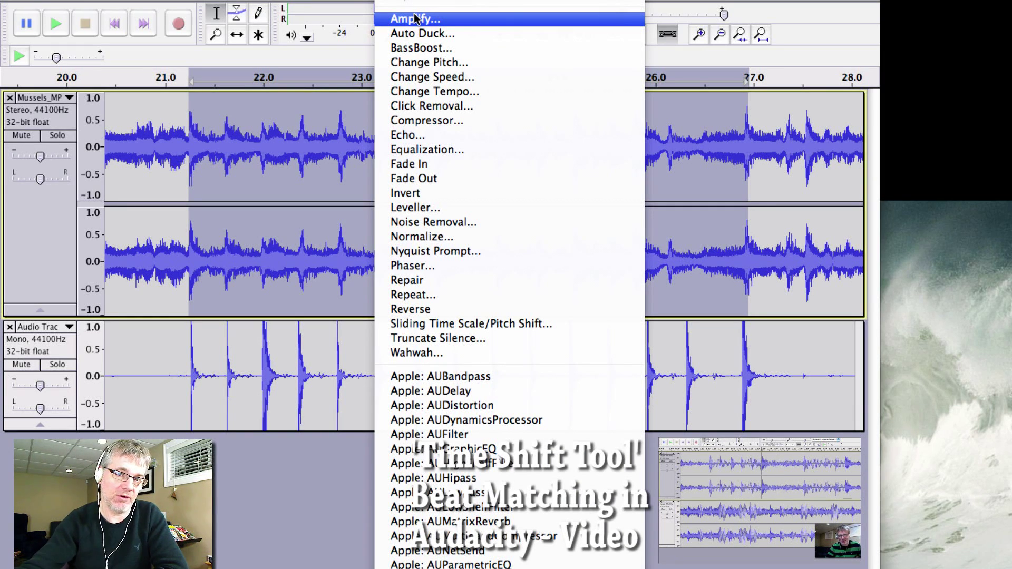
left_click(440, 19)
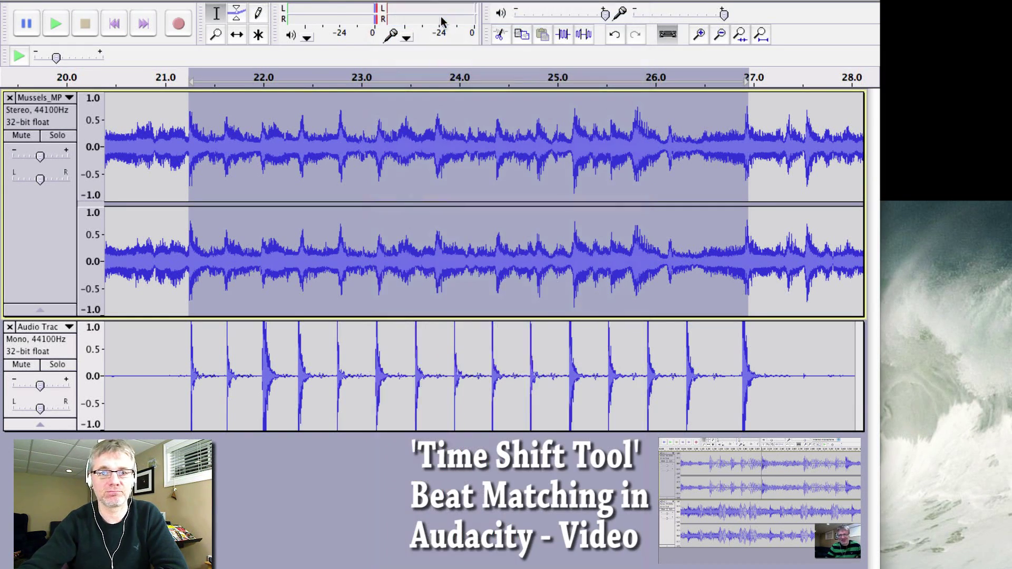
left_click_drag(445, 346, 205, 344)
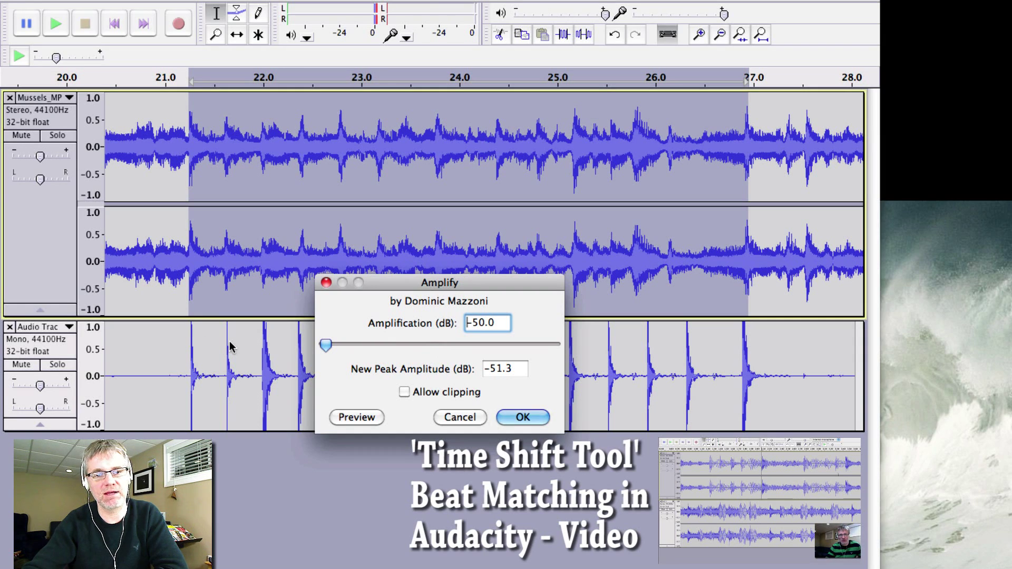
left_click(529, 418)
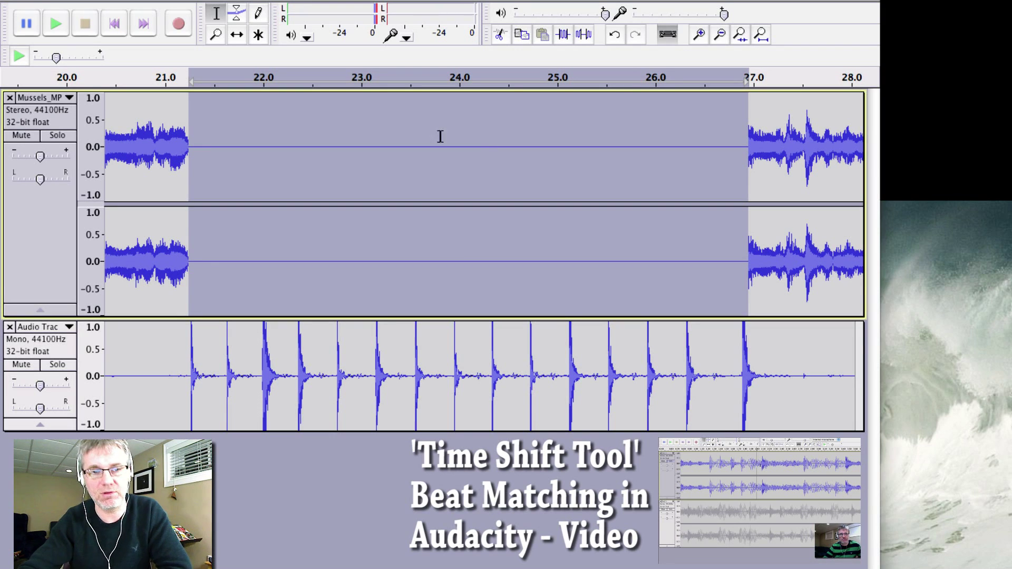
left_click(113, 150)
Step: Play back the edit briefly to hear the claps replace the silenced fiddle
left_click(58, 25)
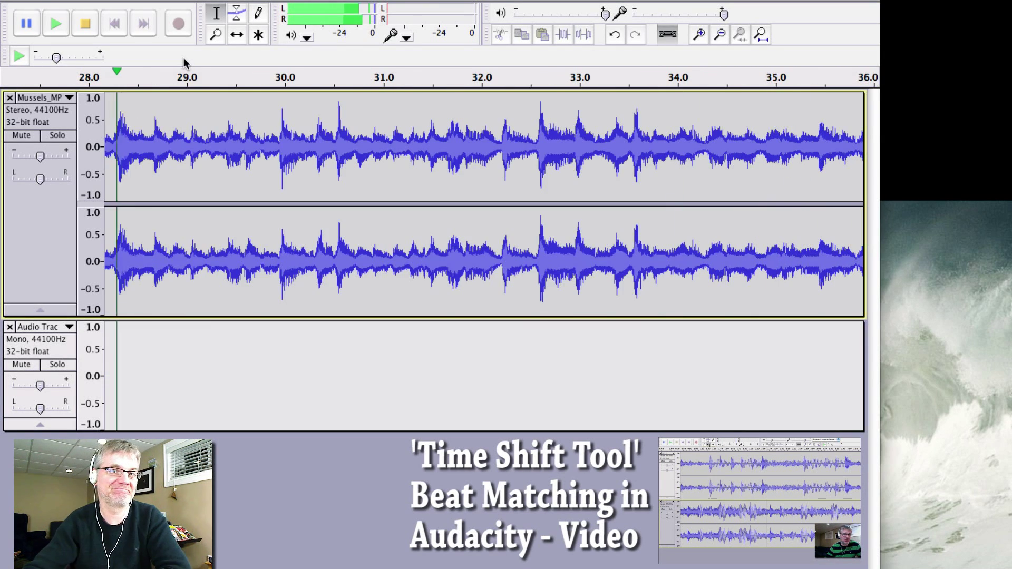
left_click(85, 23)
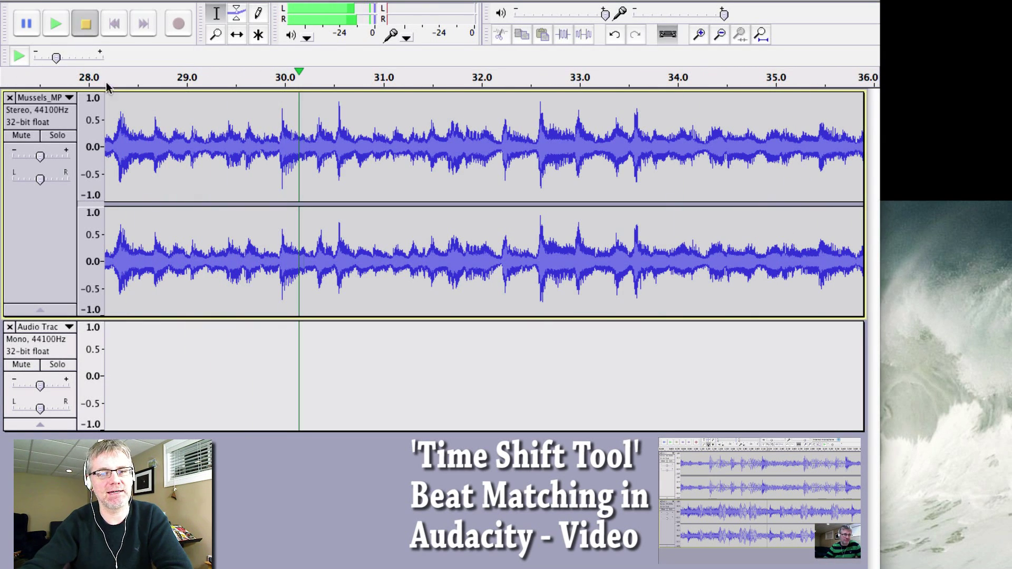
left_click(760, 35)
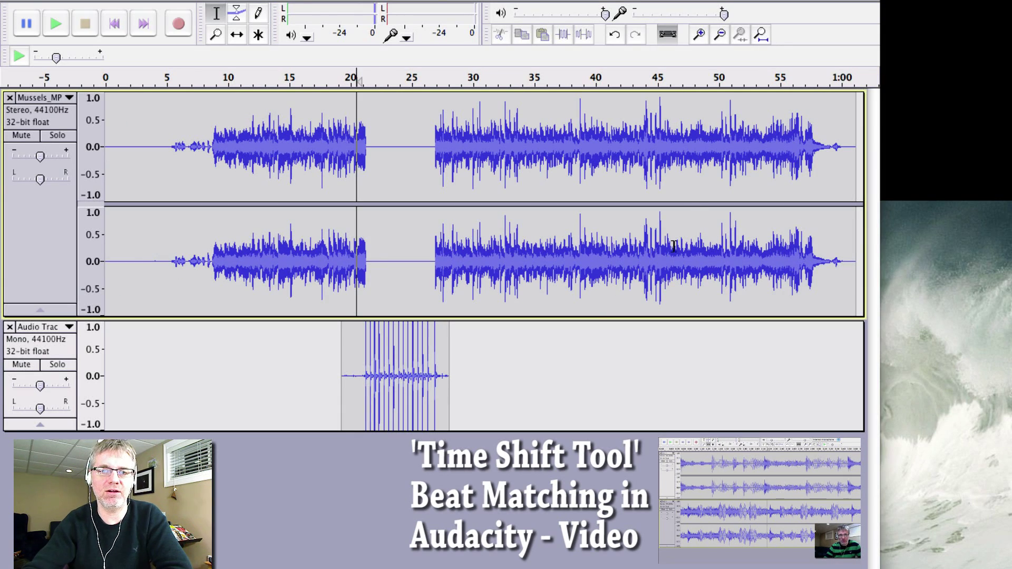
Step: Zoom in once on the silent 21–27 s gap and its clap clip
left_click(699, 35)
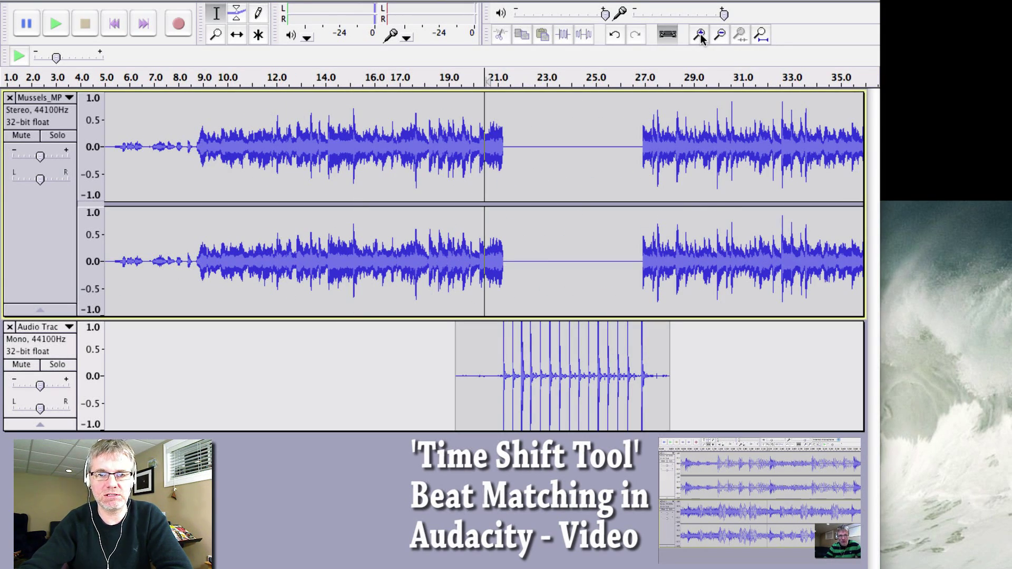